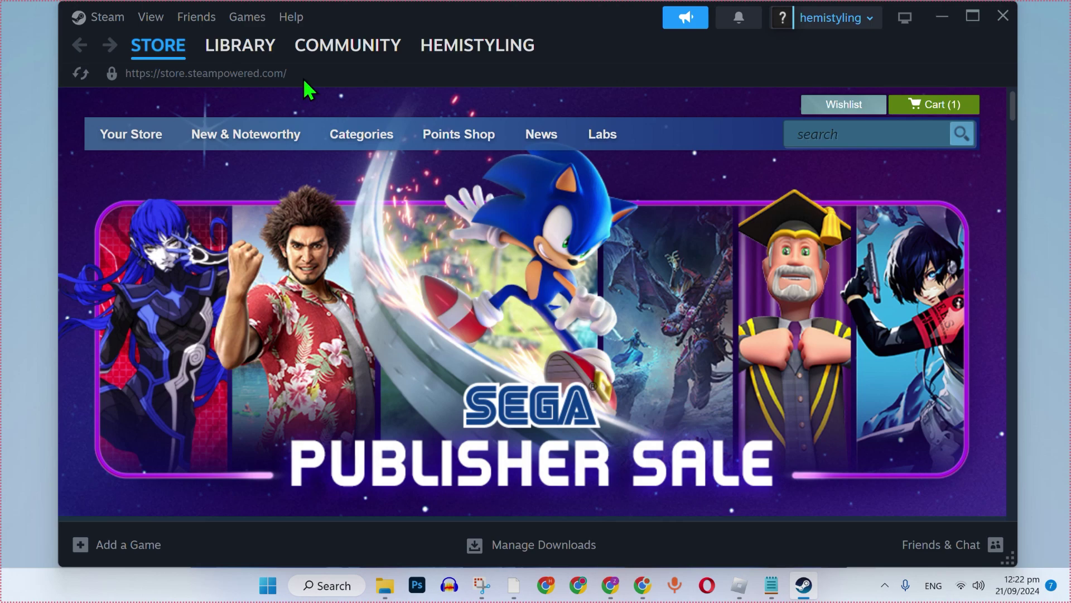
Open Steam Support's Offline mode article under the Steam Client problem area
left_click(298, 20)
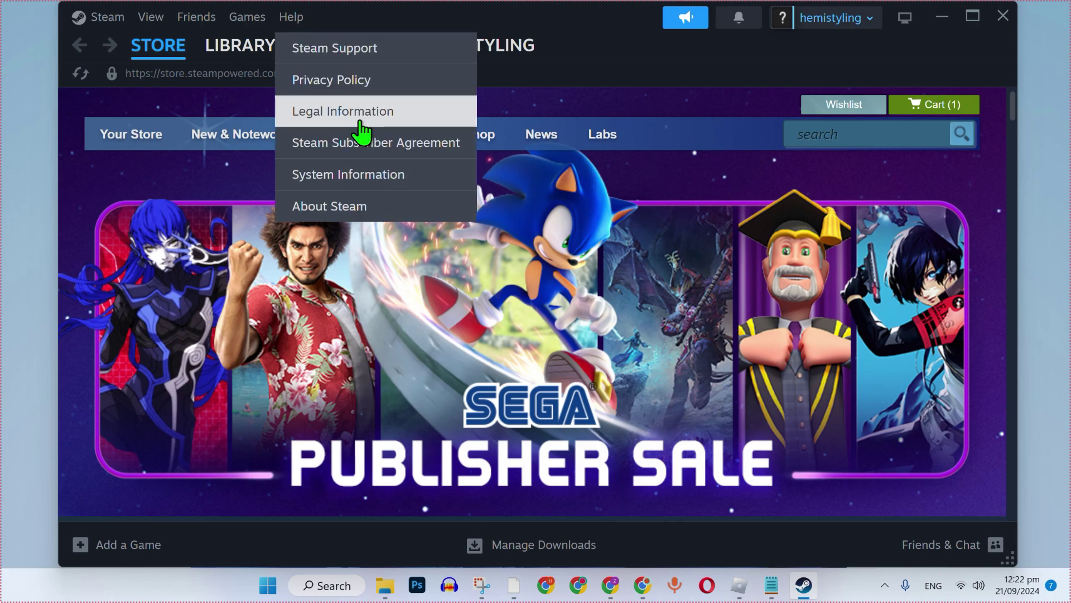
left_click(335, 48)
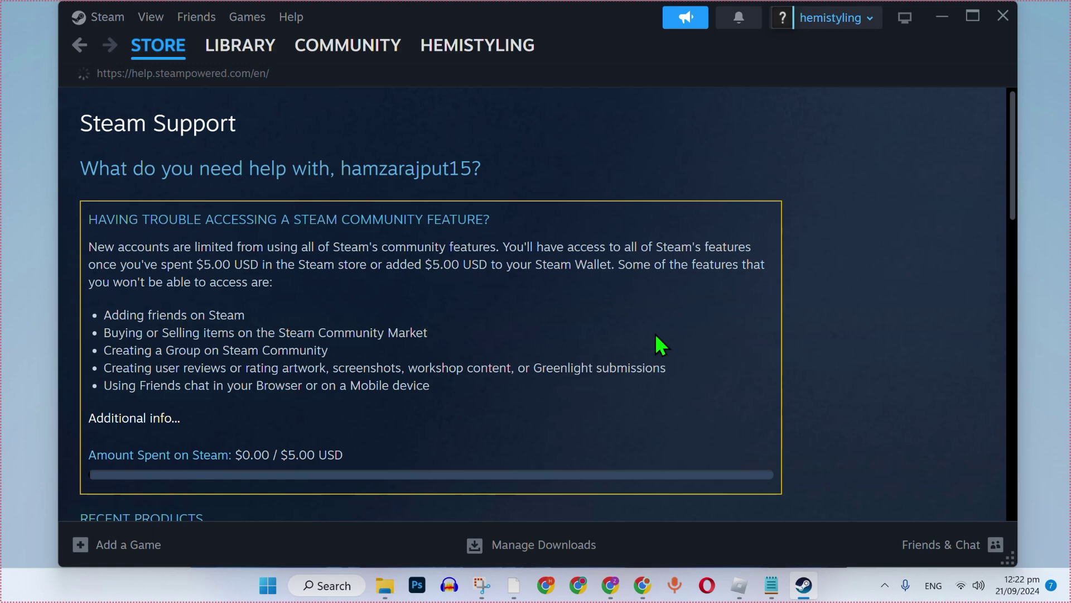
scroll(660, 344, "down", 5)
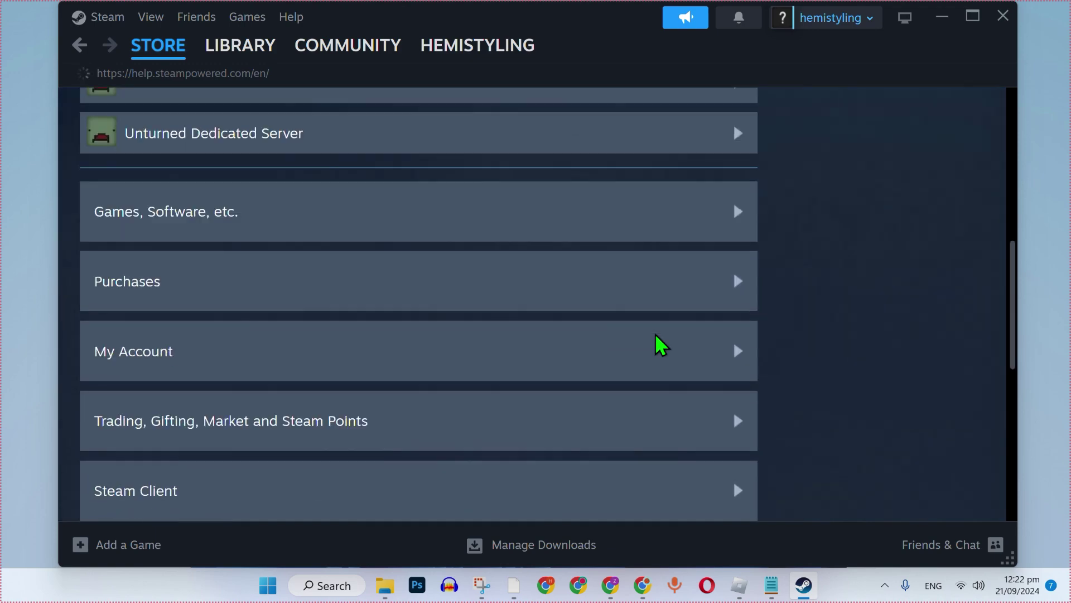
scroll(661, 345, "down", 2)
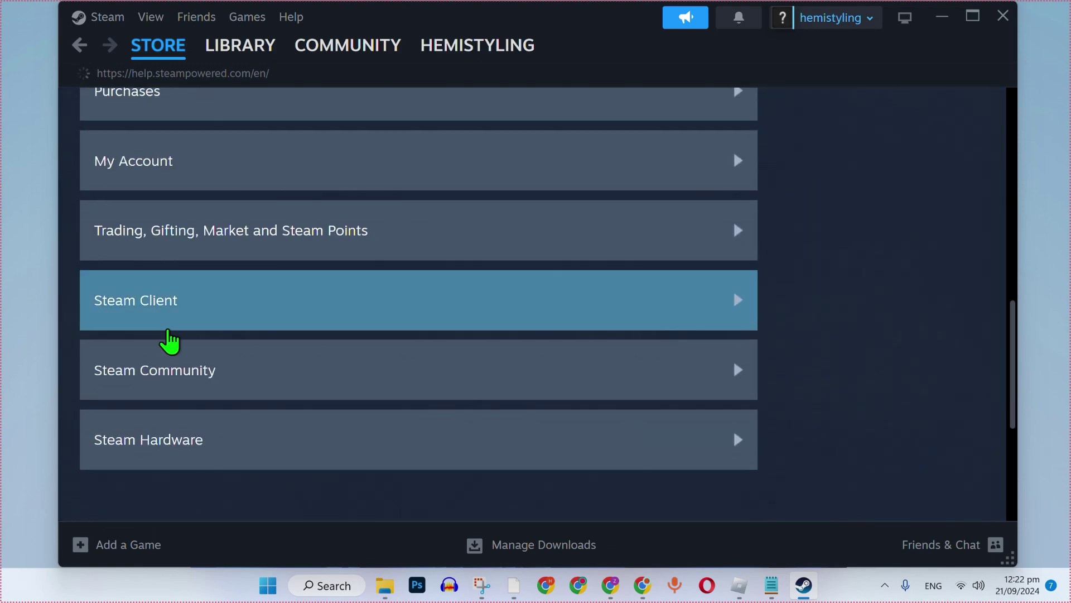
left_click(247, 310)
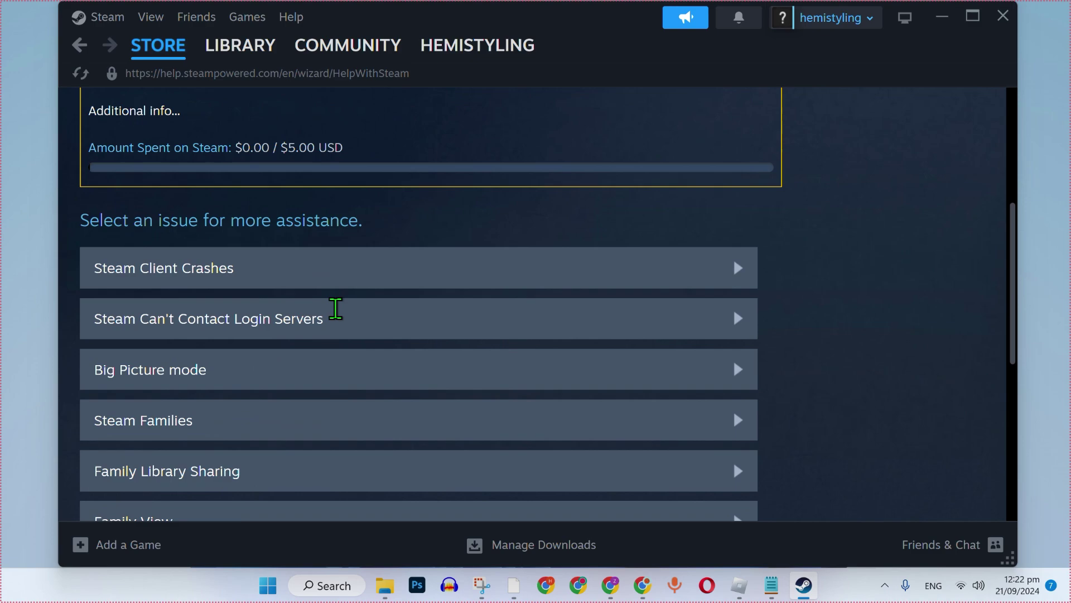
scroll(247, 310, "down", 5)
left_click(167, 293)
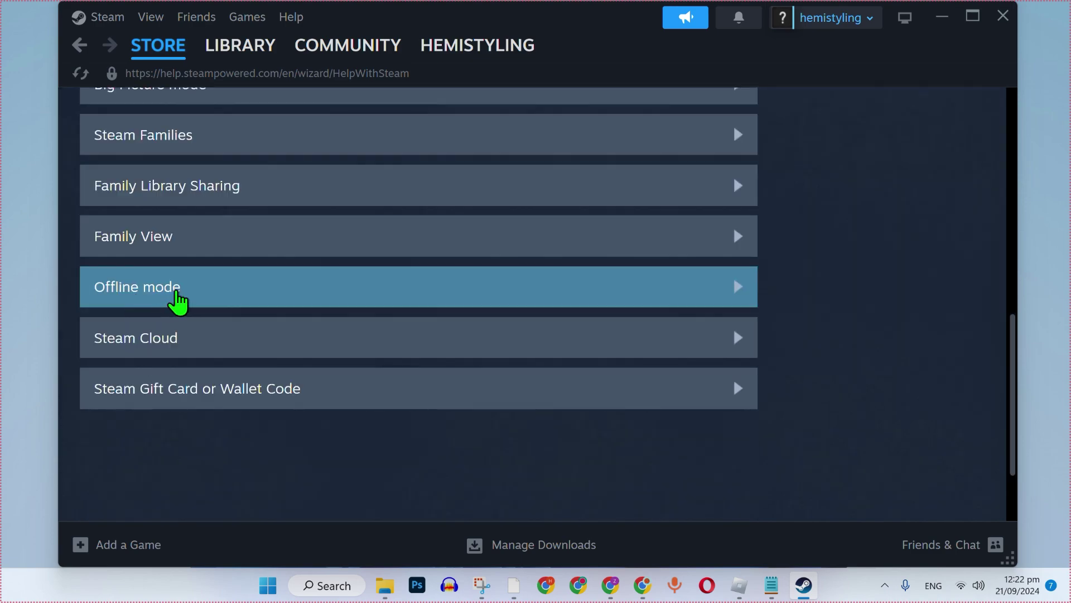
scroll(392, 334, "down", 1)
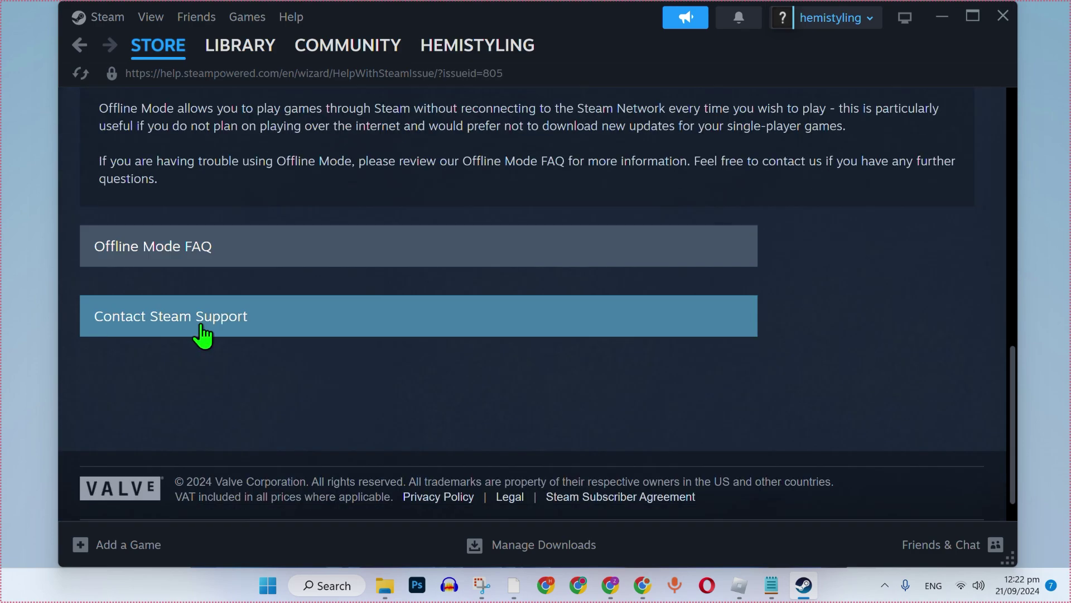
Start a Steam Support message and paste the prepared linked-accounts text into the details box
left_click(260, 327)
scroll(335, 268, "up", 2)
scroll(335, 268, "down", 2)
left_click(339, 262)
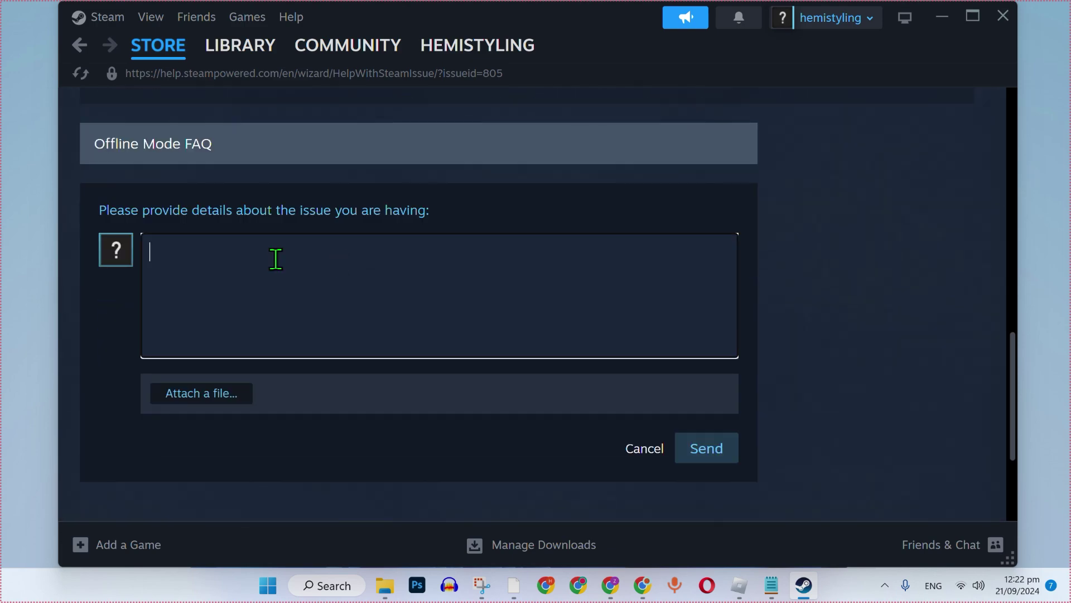
type("Hello Steam Team; I need your help to know which platforms my steam account is linked to. I am trying to connect my Steam to -- but it´s saying that´s already linked to another account. Help me to Fix This Issue.")
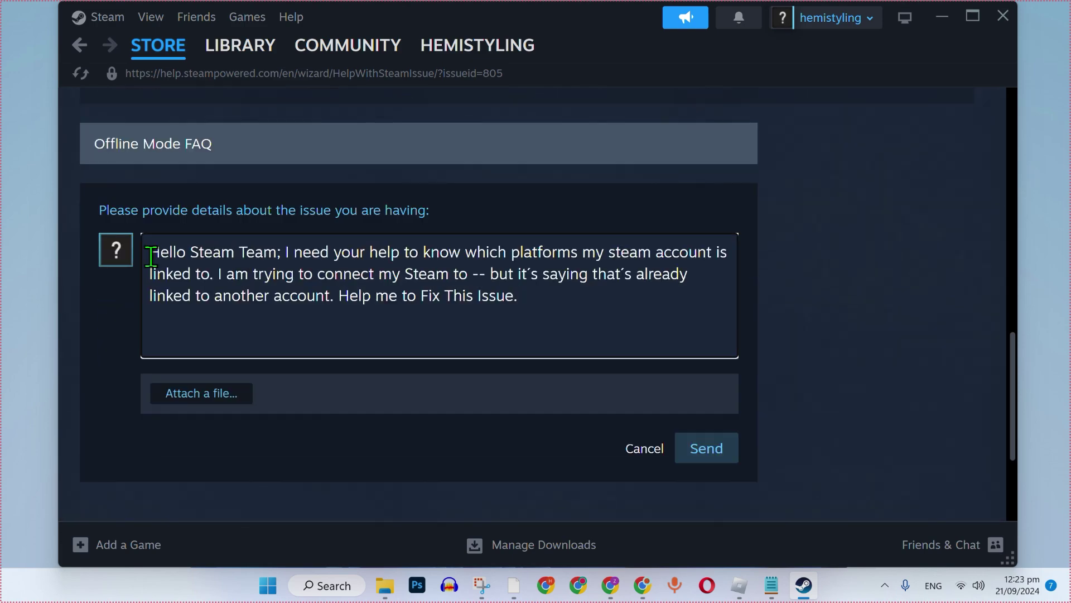
Review the greeting and placeholder dashes in the message, then send the request
left_click_drag(150, 251, 286, 252)
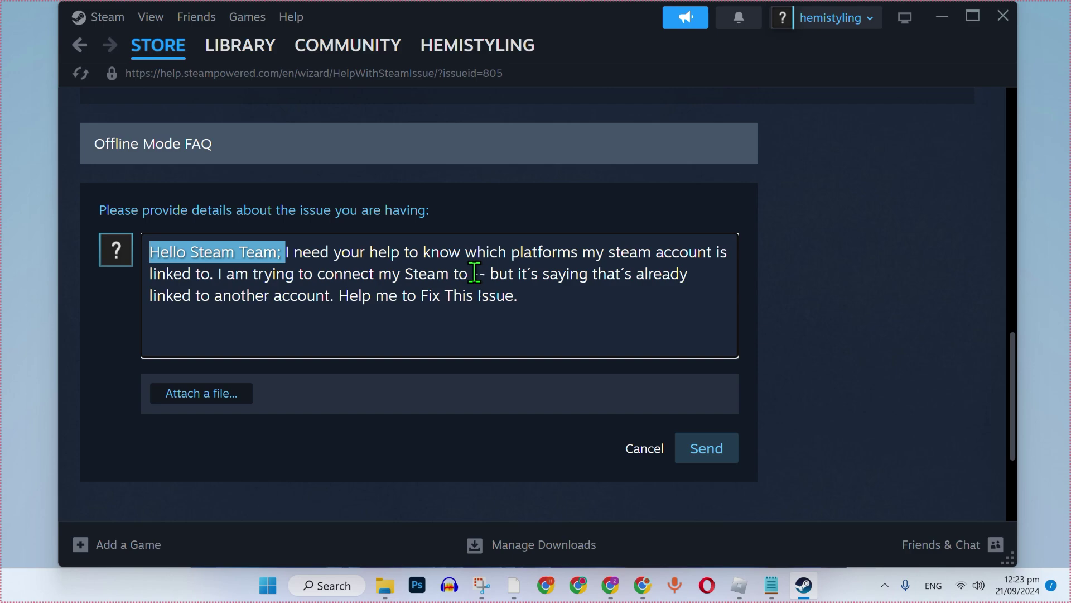
left_click_drag(473, 272, 484, 273)
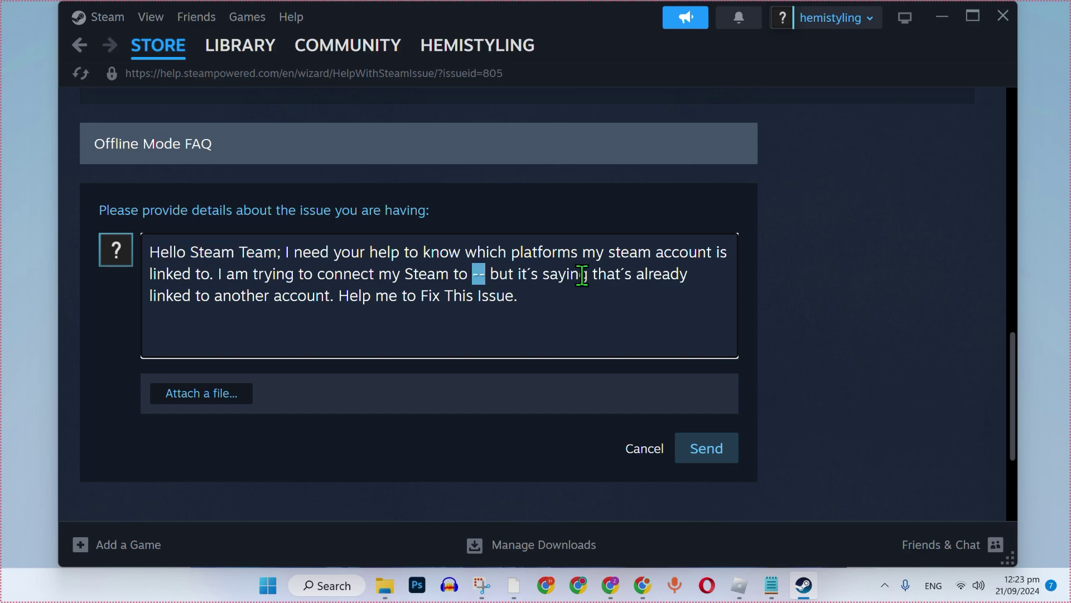
left_click(551, 295)
left_click(706, 448)
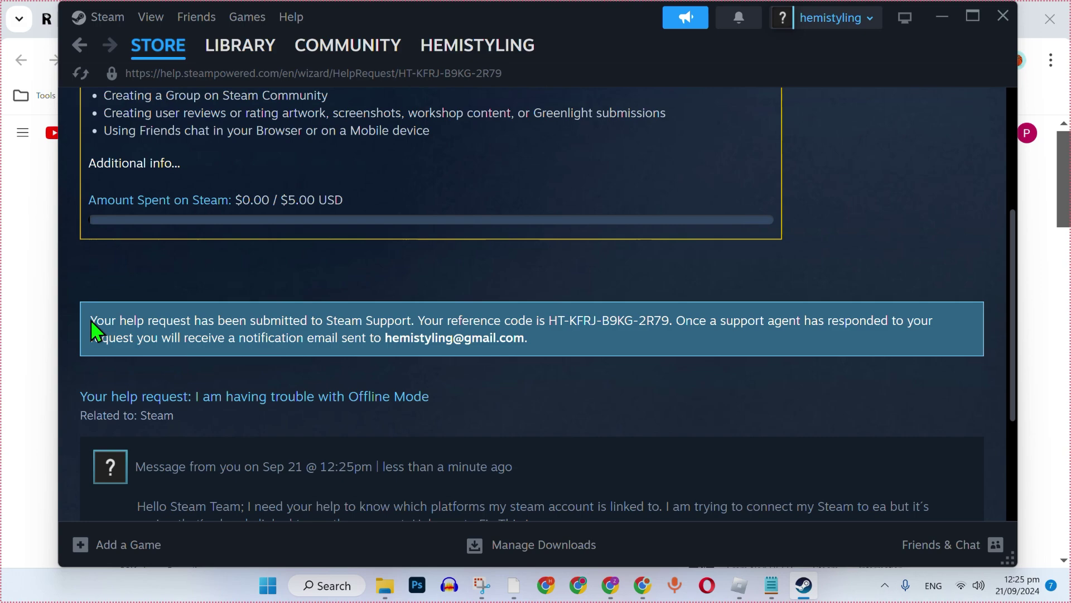
Review the confirmation sentence, the agent-response note and the notification e-mail address
left_click_drag(91, 321, 410, 327)
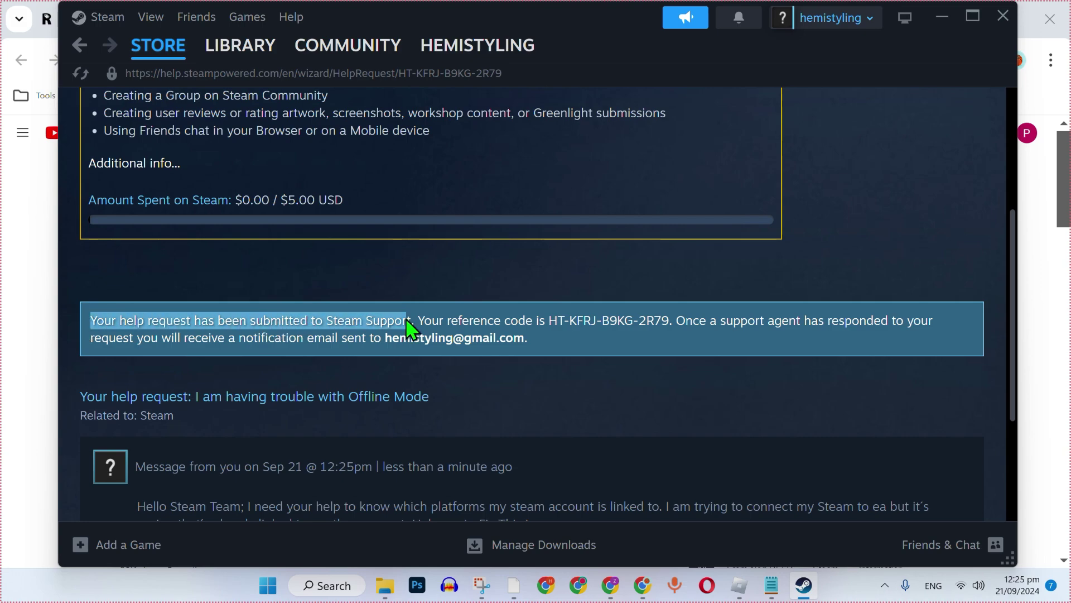
left_click_drag(677, 320, 880, 327)
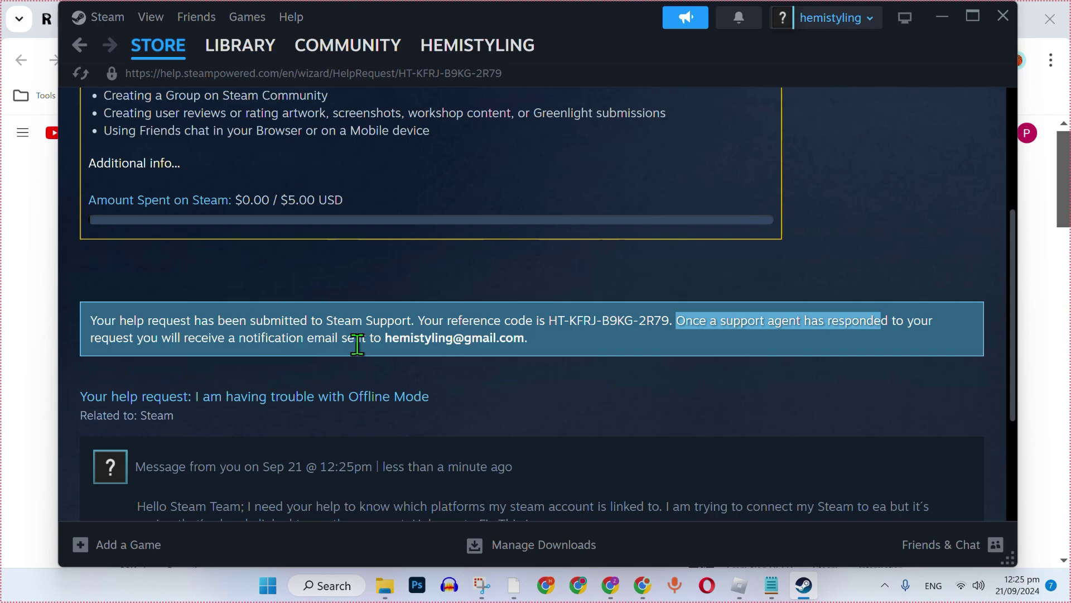
double_click(386, 338)
scroll(249, 149, "down", 1)
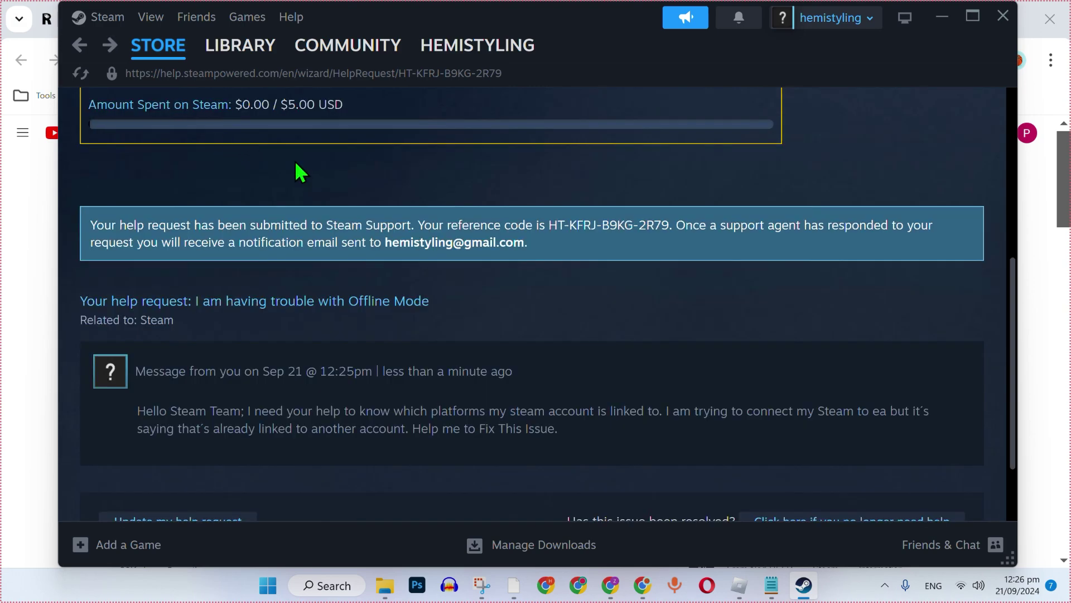
Go to Steam Support and view my help requests, showing the Open Offline Mode request
left_click(290, 17)
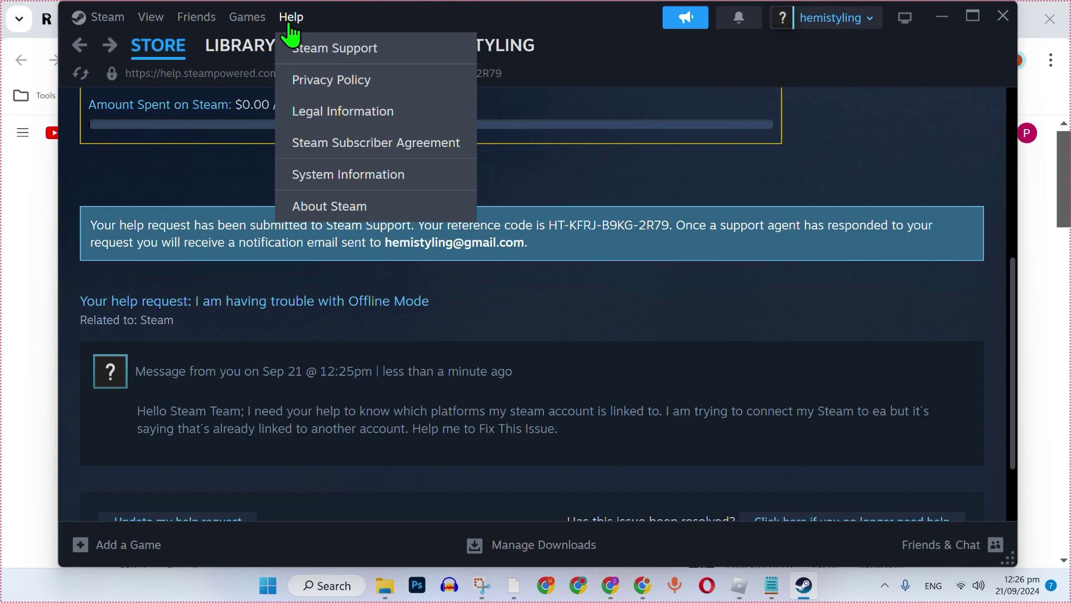
left_click(334, 48)
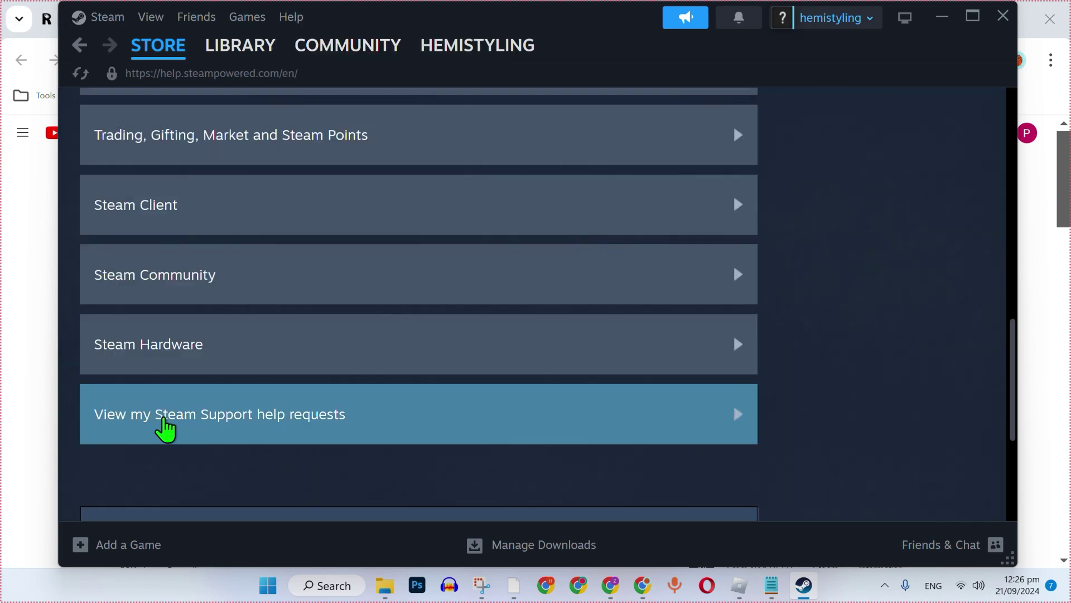
left_click(325, 423)
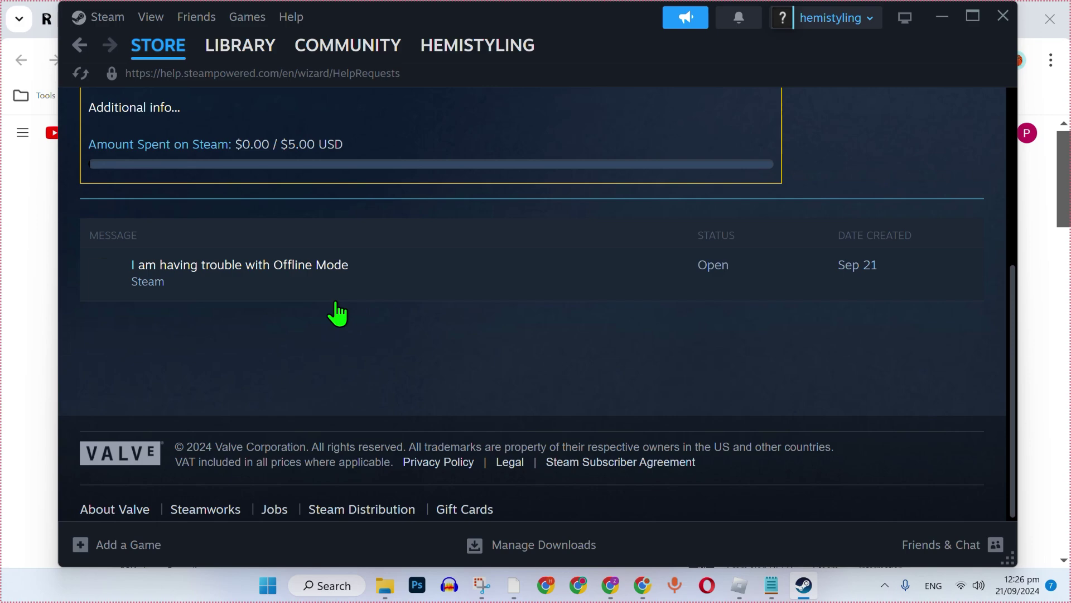